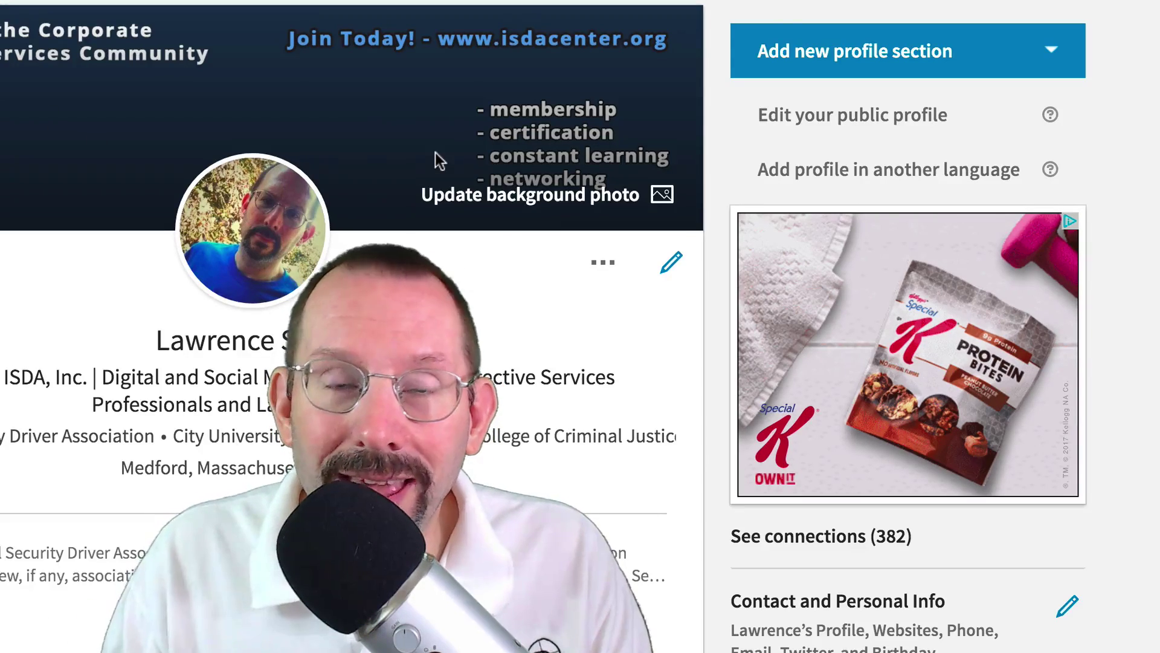
- Go from the public profile settings down to the public profile badge builder
{"action": "left_click", "coordinate": [892, 121]}
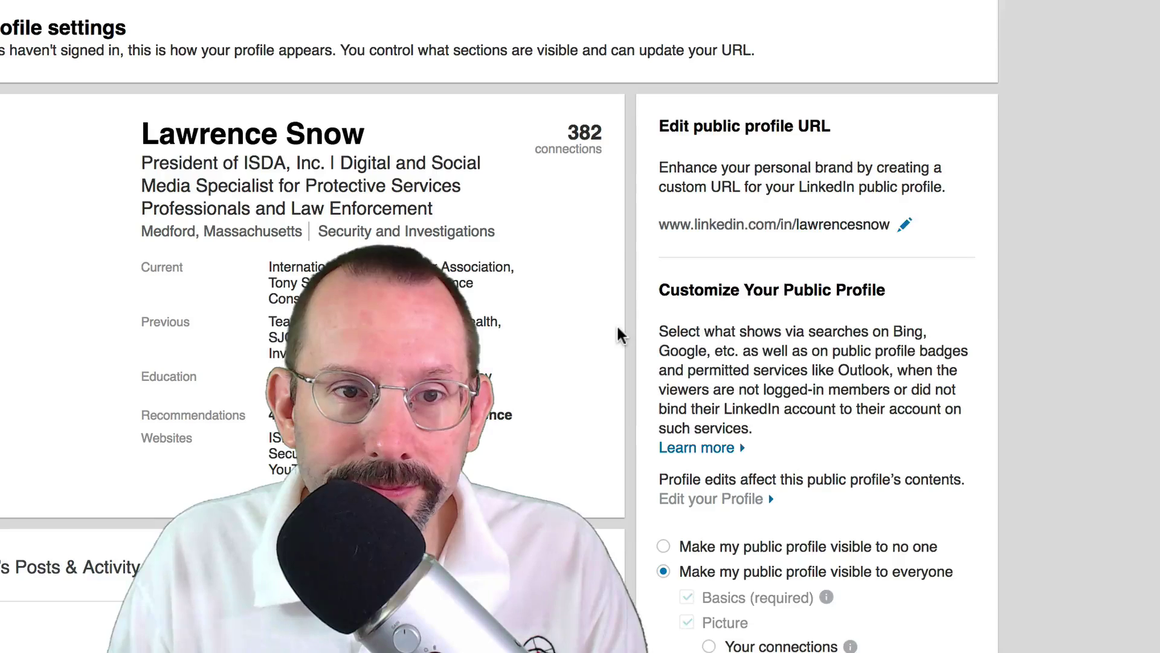
{"action": "scroll", "coordinate": [617, 324], "scroll_direction": "down", "scroll_amount": 2}
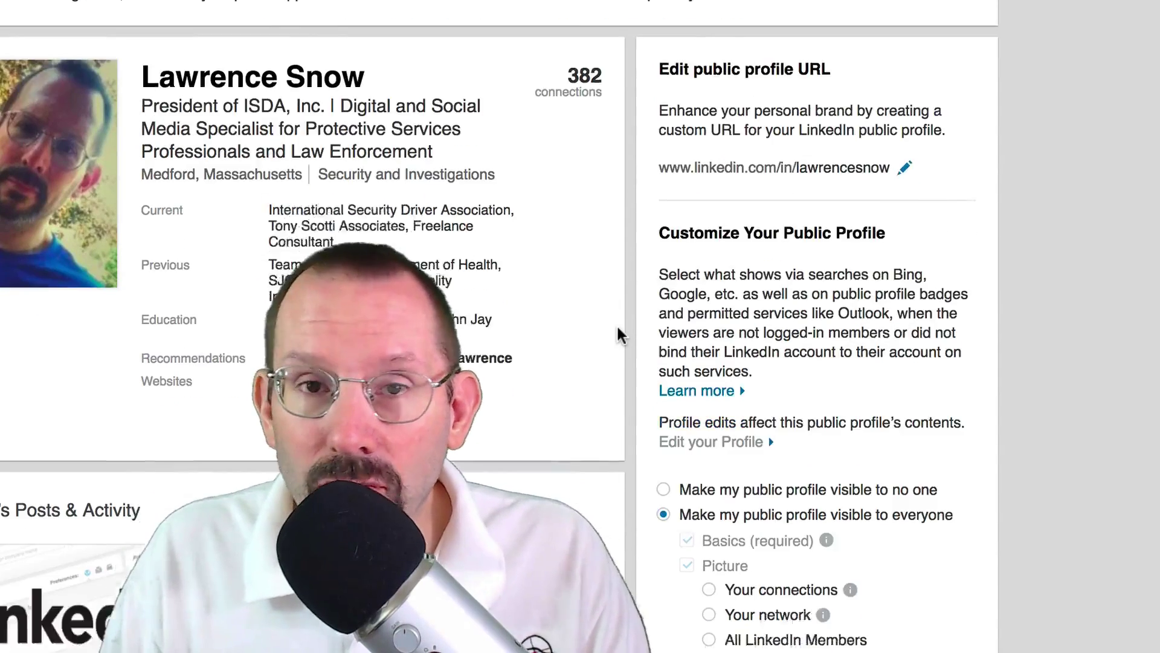
{"action": "scroll", "coordinate": [617, 326], "scroll_direction": "down", "scroll_amount": 10}
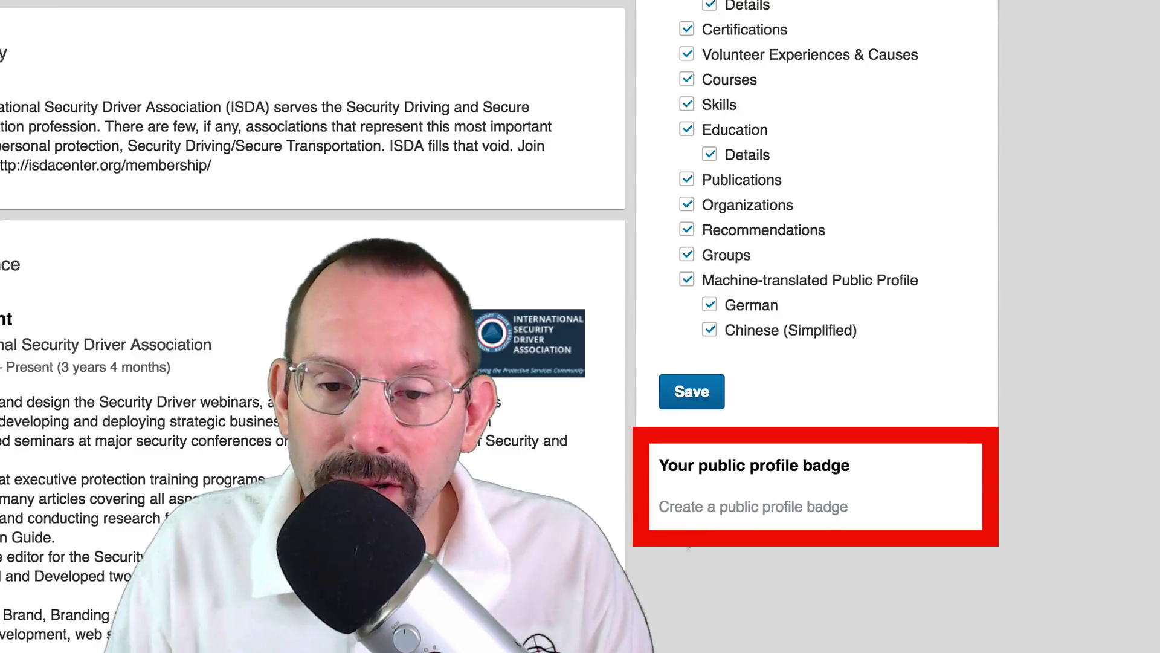
{"action": "left_click", "coordinate": [770, 511]}
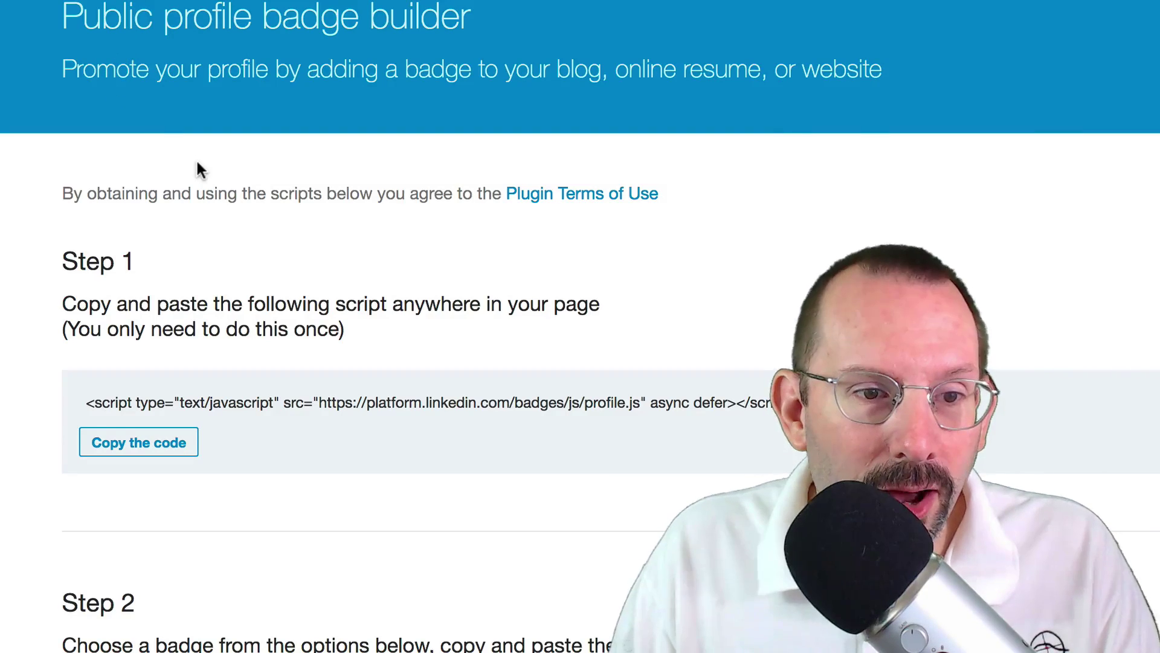
- Select the whole Step 1 badge script and paste it into a TextEdit document
{"action": "scroll", "coordinate": [197, 162], "scroll_direction": "down", "scroll_amount": 1}
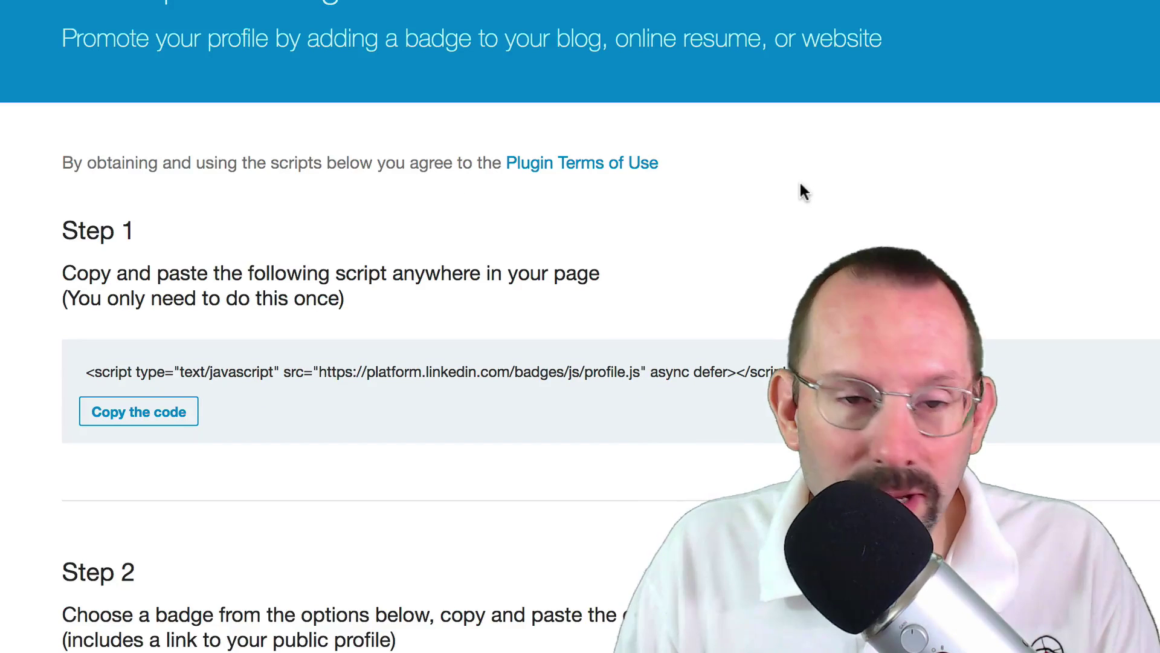
{"action": "scroll", "coordinate": [153, 241], "scroll_direction": "down", "scroll_amount": 3}
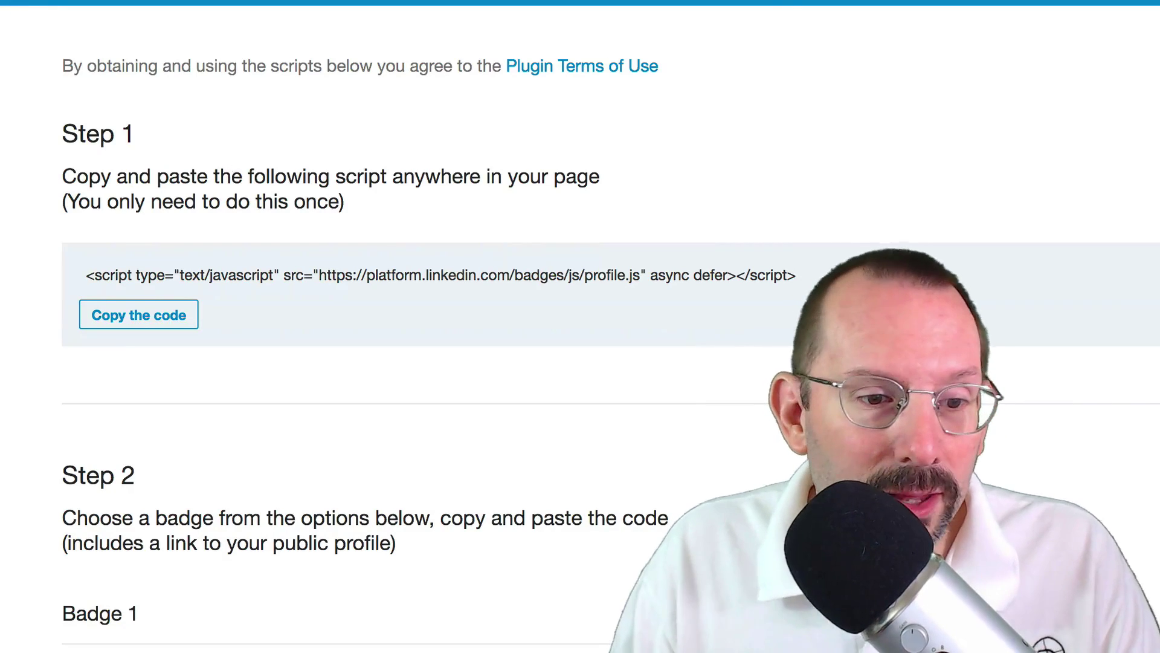
{"action": "scroll", "coordinate": [8, 422], "scroll_direction": "down", "scroll_amount": 3}
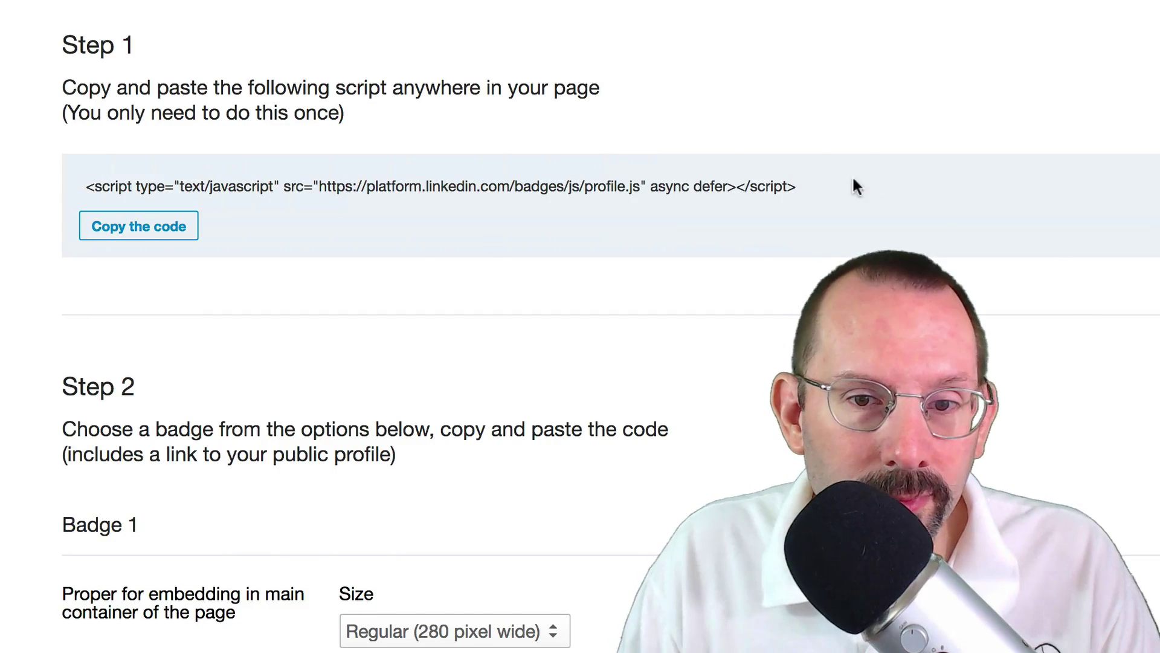
{"action": "left_click", "coordinate": [754, 181]}
{"action": "key", "text": "super+c"}
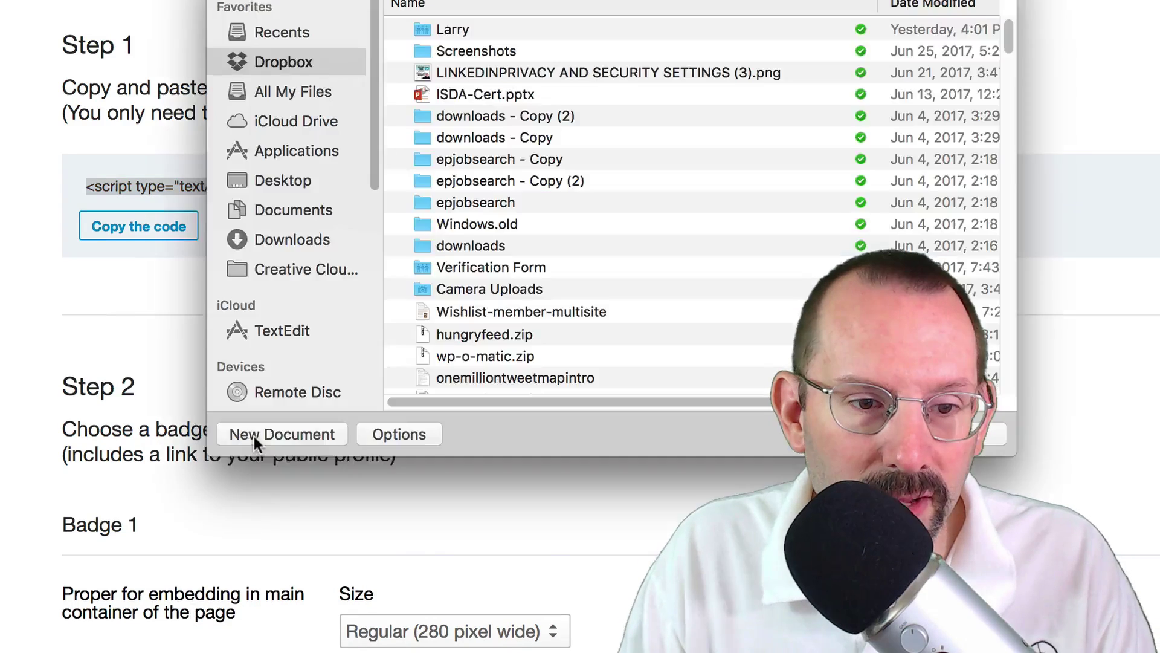
{"action": "left_click", "coordinate": [253, 435]}
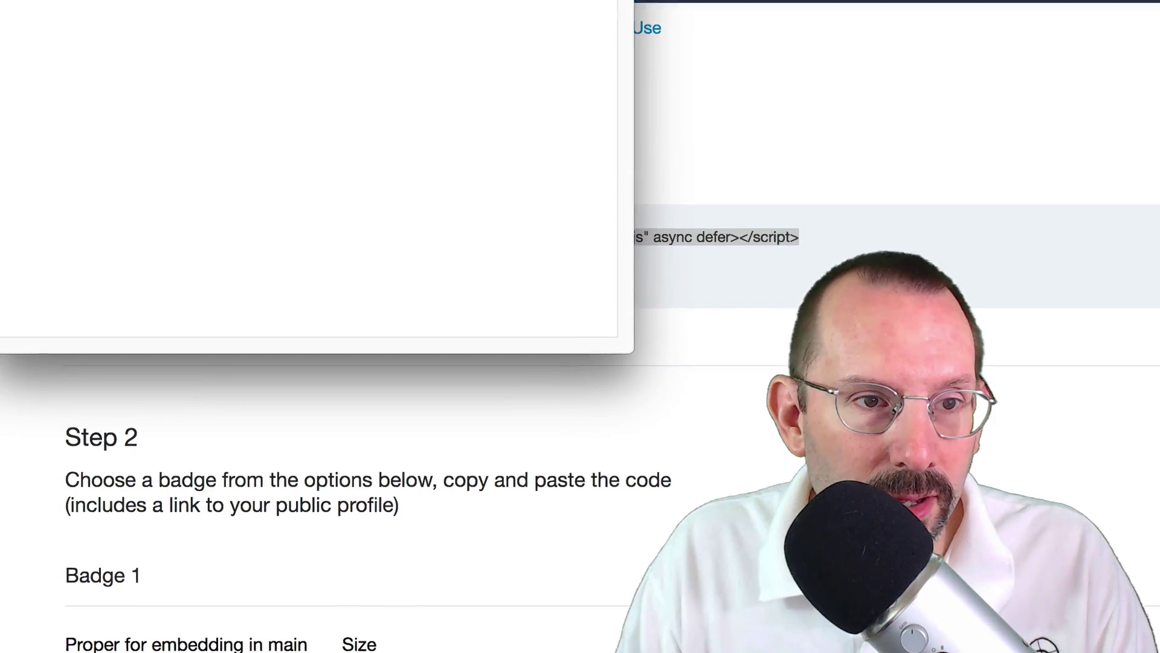
{"action": "key", "text": "super+v"}
{"action": "key", "text": "super+Tab"}
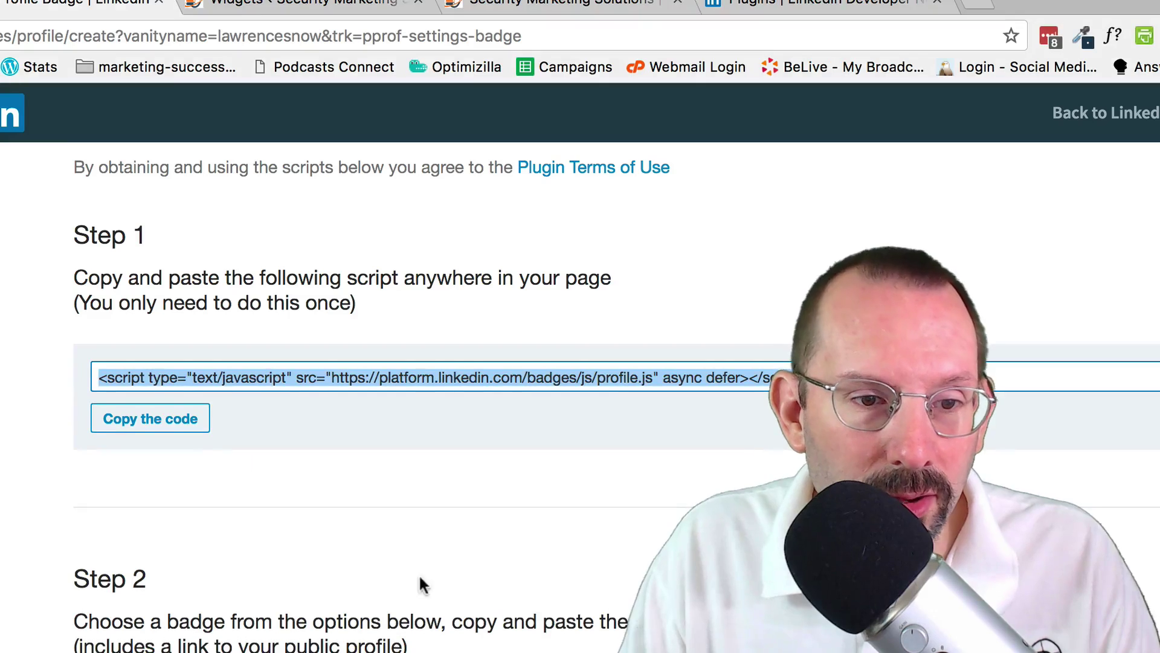
{"action": "scroll", "coordinate": [544, 596], "scroll_direction": "down", "scroll_amount": 3}
- Keep Badge 1 at the Regular 280-pixel-wide size
{"action": "scroll", "coordinate": [543, 595], "scroll_direction": "down", "scroll_amount": 3}
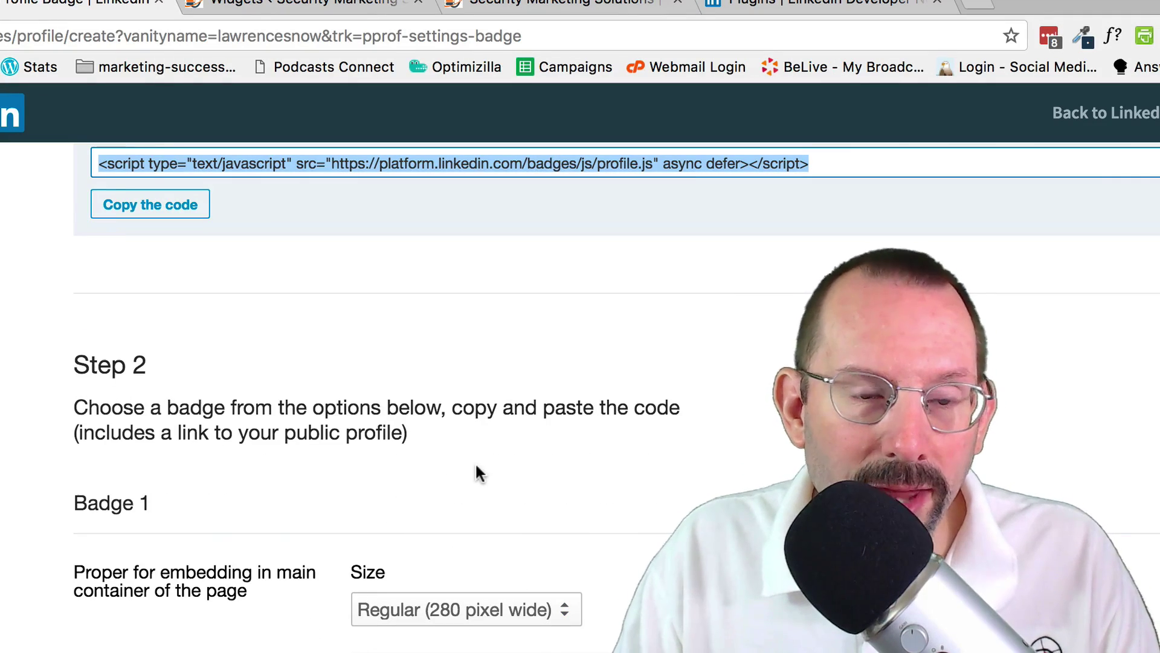
{"action": "scroll", "coordinate": [363, 483], "scroll_direction": "down", "scroll_amount": 1}
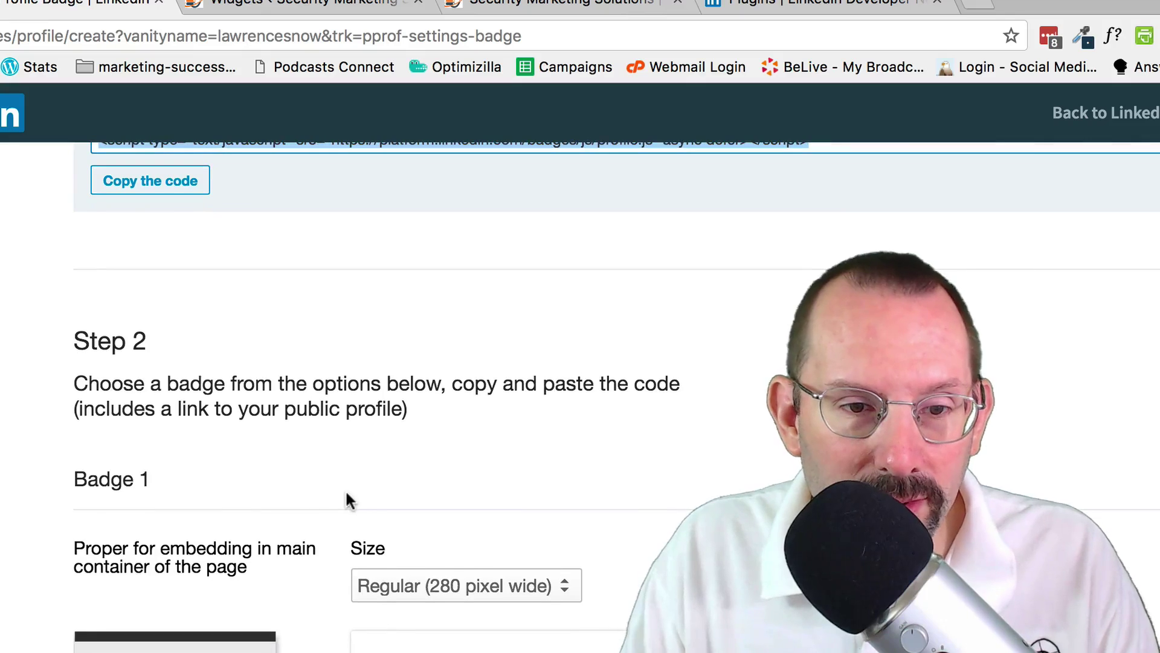
{"action": "left_click", "coordinate": [465, 588]}
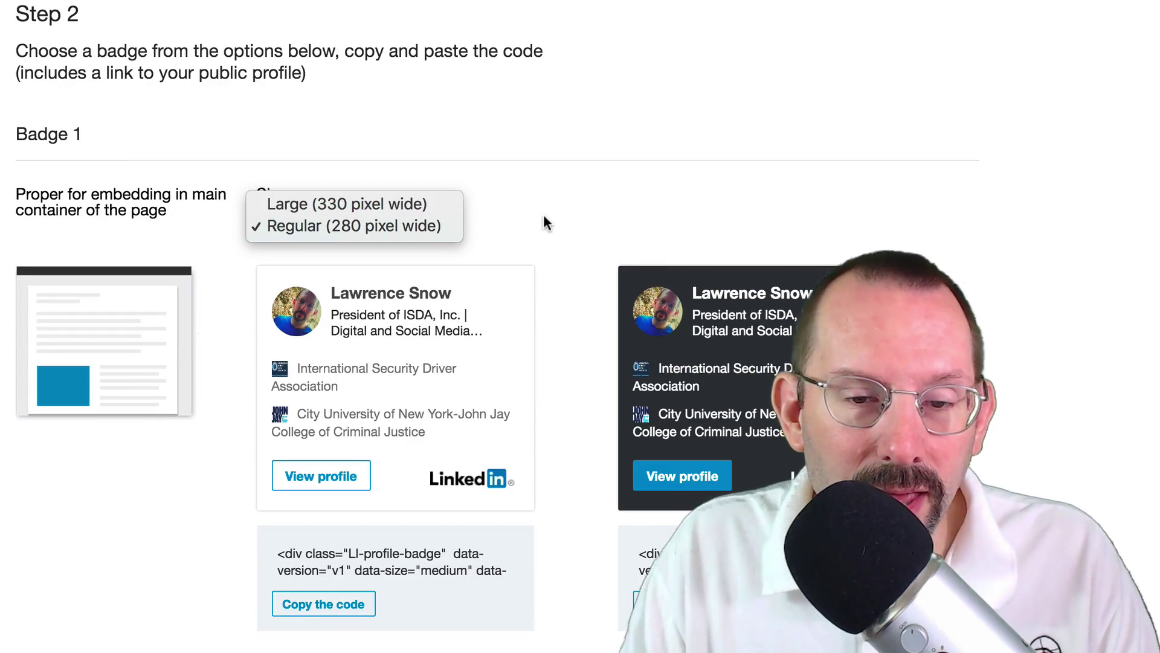
{"action": "left_click", "coordinate": [550, 244]}
- Copy the embed code of the dark horizontal Badge 1
{"action": "scroll", "coordinate": [562, 249], "scroll_direction": "down", "scroll_amount": 5}
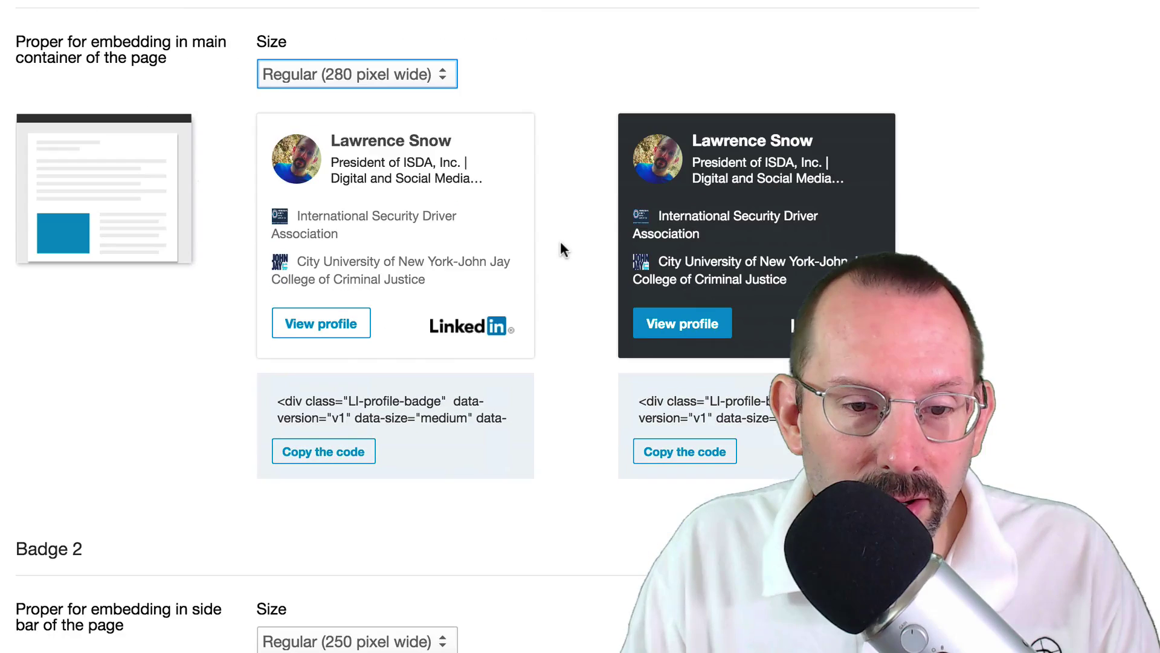
{"action": "scroll", "coordinate": [561, 243], "scroll_direction": "down", "scroll_amount": 10}
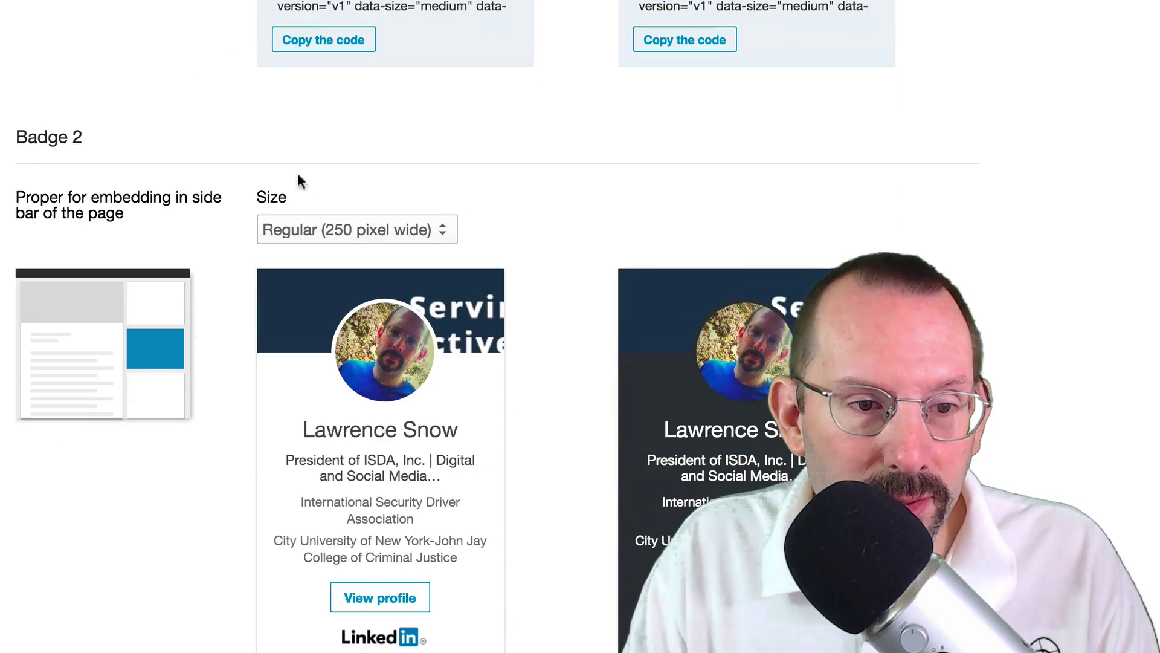
{"action": "scroll", "coordinate": [182, 272], "scroll_direction": "down", "scroll_amount": 2}
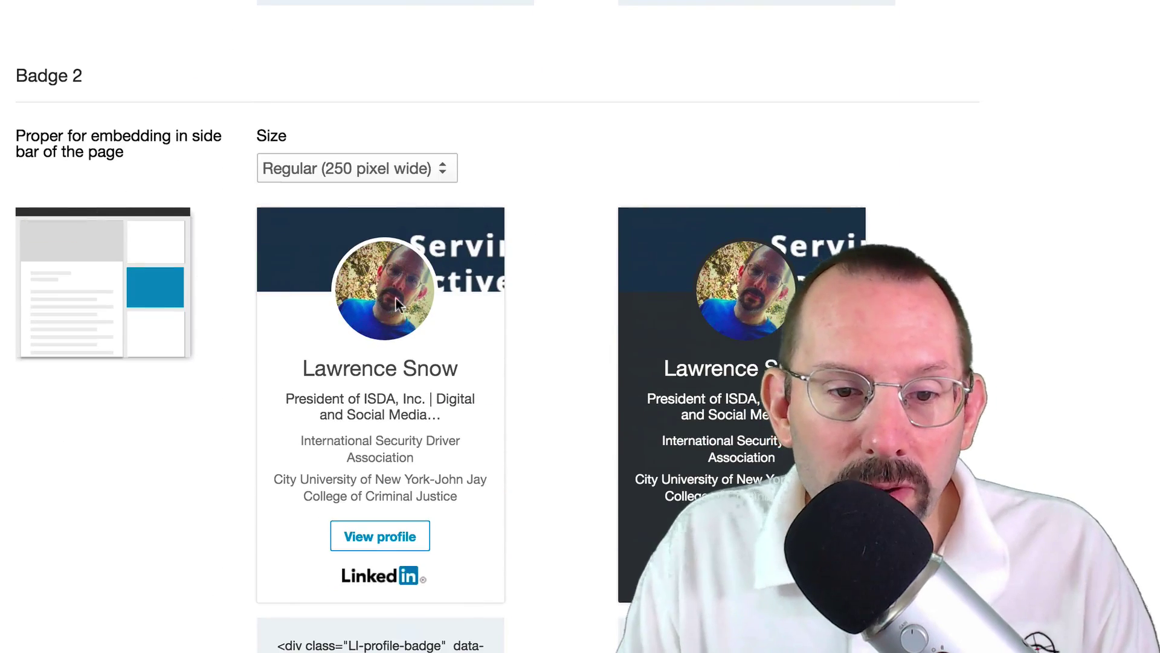
{"action": "scroll", "coordinate": [540, 312], "scroll_direction": "down", "scroll_amount": 2}
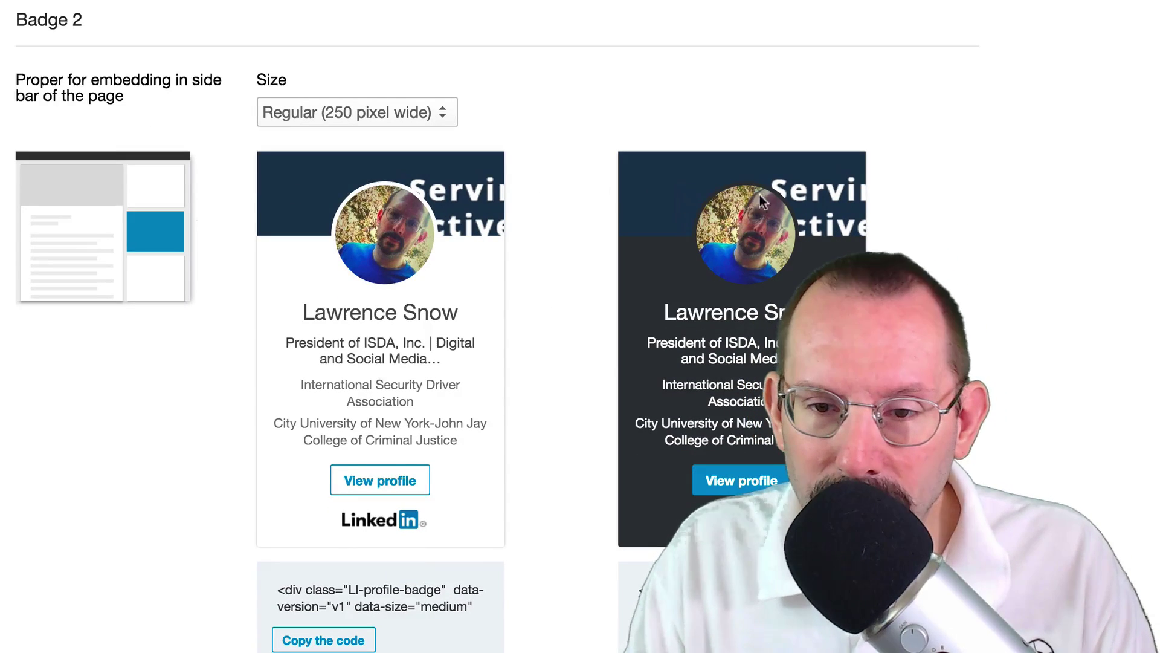
{"action": "scroll", "coordinate": [585, 237], "scroll_direction": "down", "scroll_amount": 1}
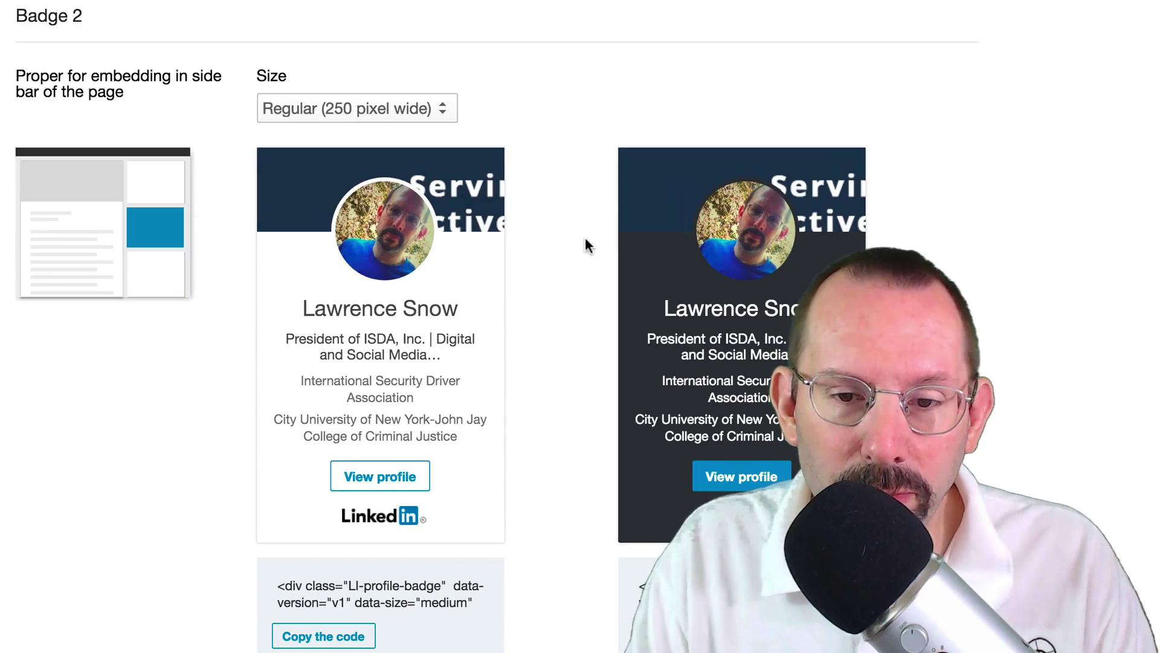
{"action": "scroll", "coordinate": [586, 245], "scroll_direction": "down", "scroll_amount": 2}
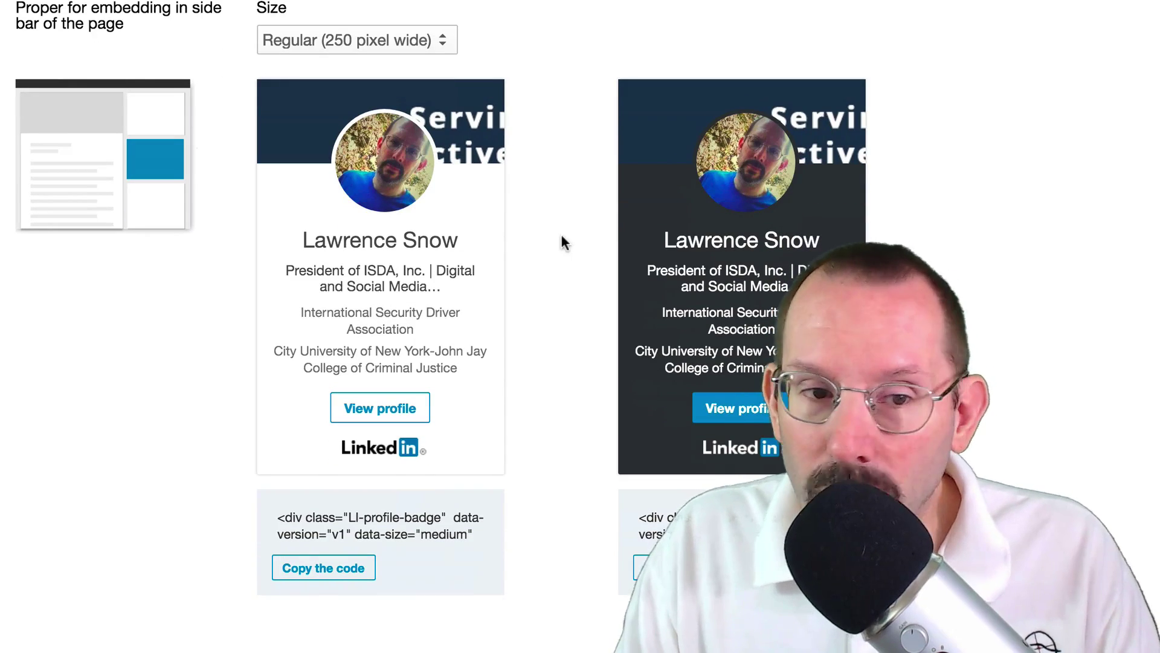
{"action": "scroll", "coordinate": [562, 236], "scroll_direction": "up", "scroll_amount": 3}
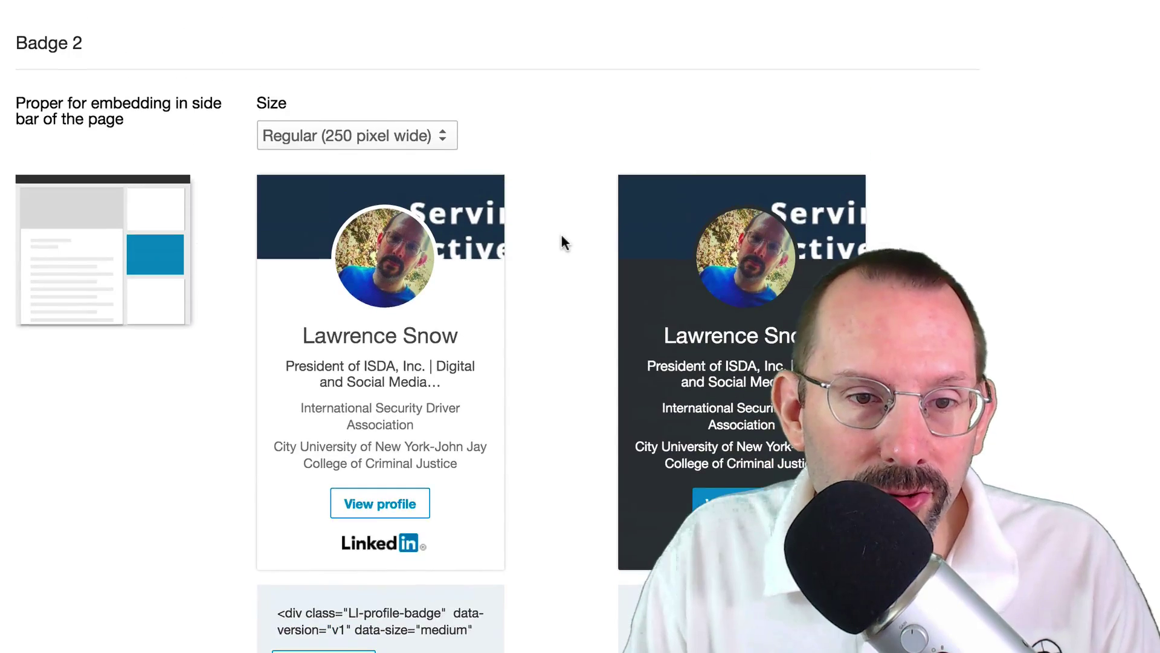
{"action": "scroll", "coordinate": [562, 242], "scroll_direction": "up", "scroll_amount": 10}
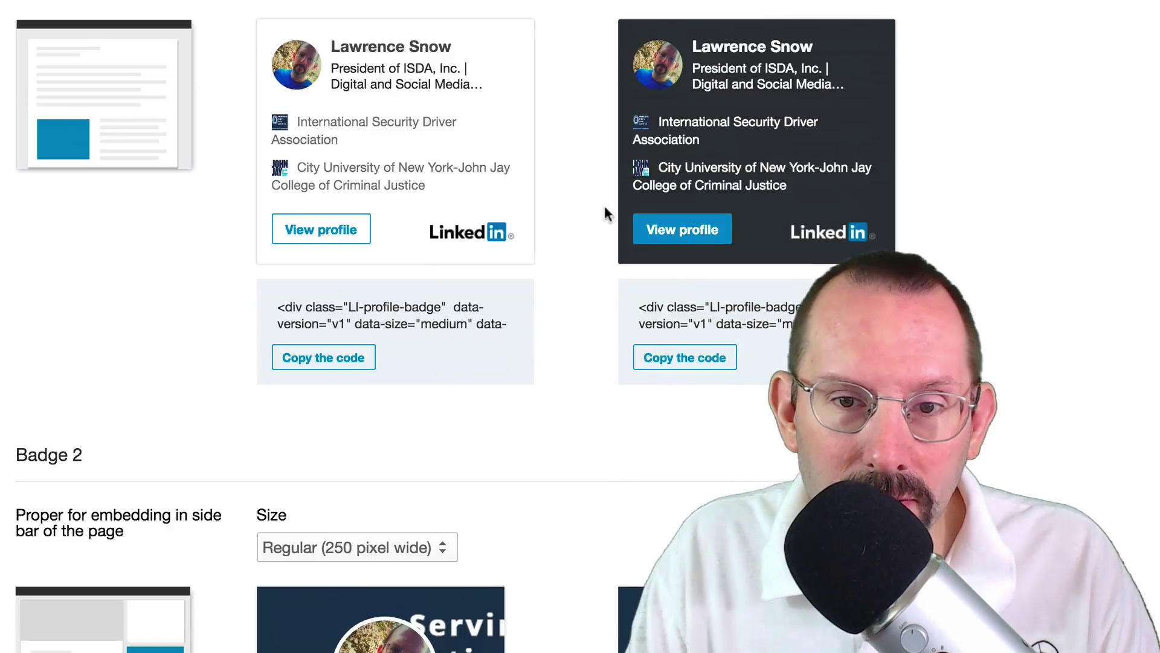
{"action": "left_click", "coordinate": [695, 364]}
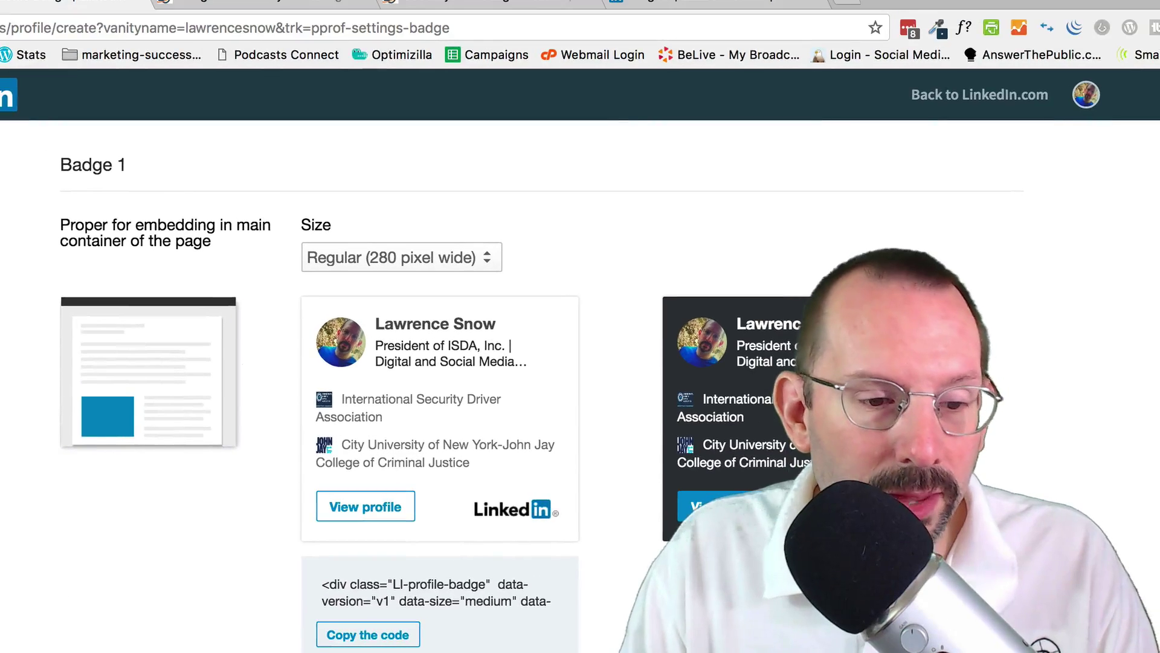
- Paste the full badge code into a scratch editor to inspect it, then return to WordPress Widgets
{"action": "key", "text": "super+Tab"}
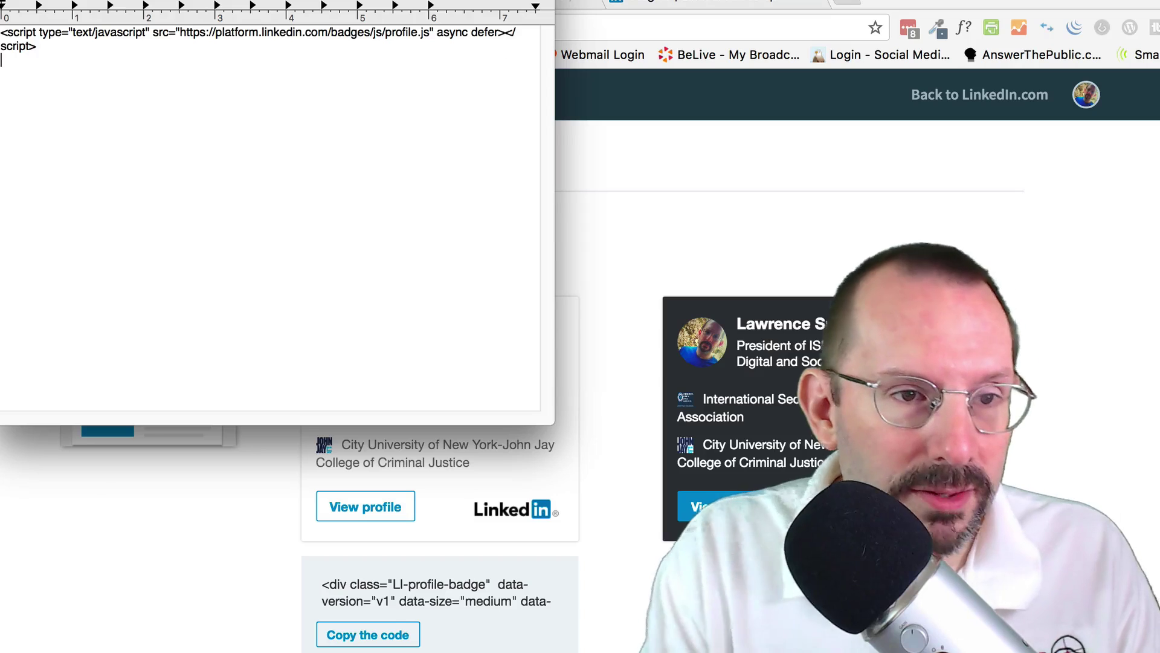
{"action": "type", "text": "<div class=\"LI-profile-badge\"  data-version=\"v1\" data-size=\"medium\" data-locale=\"en_US\" data-type=\"horizontal\" data-theme=\"dark\" data-vanity=\"lawrencesnow\"><a class=\"LI-simple-link\" href='https://www.linkedin.com/in/lawrencesnow?trk=profile-badge'>Lawrence Snow</a></div>"}
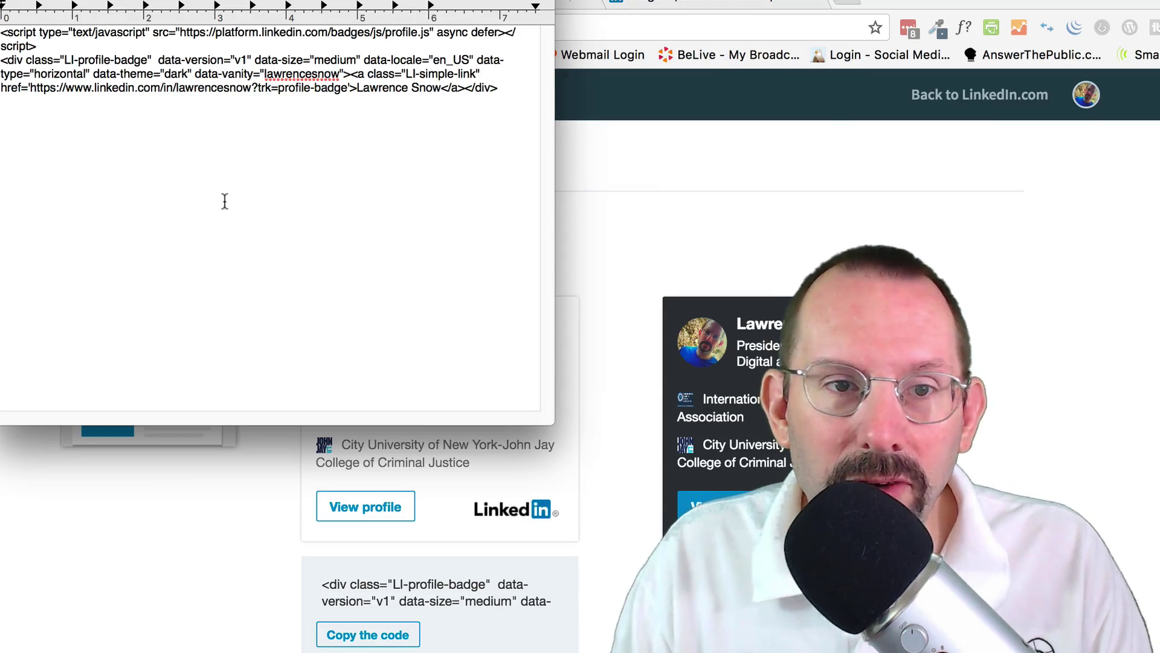
{"action": "key", "text": "super+Tab"}
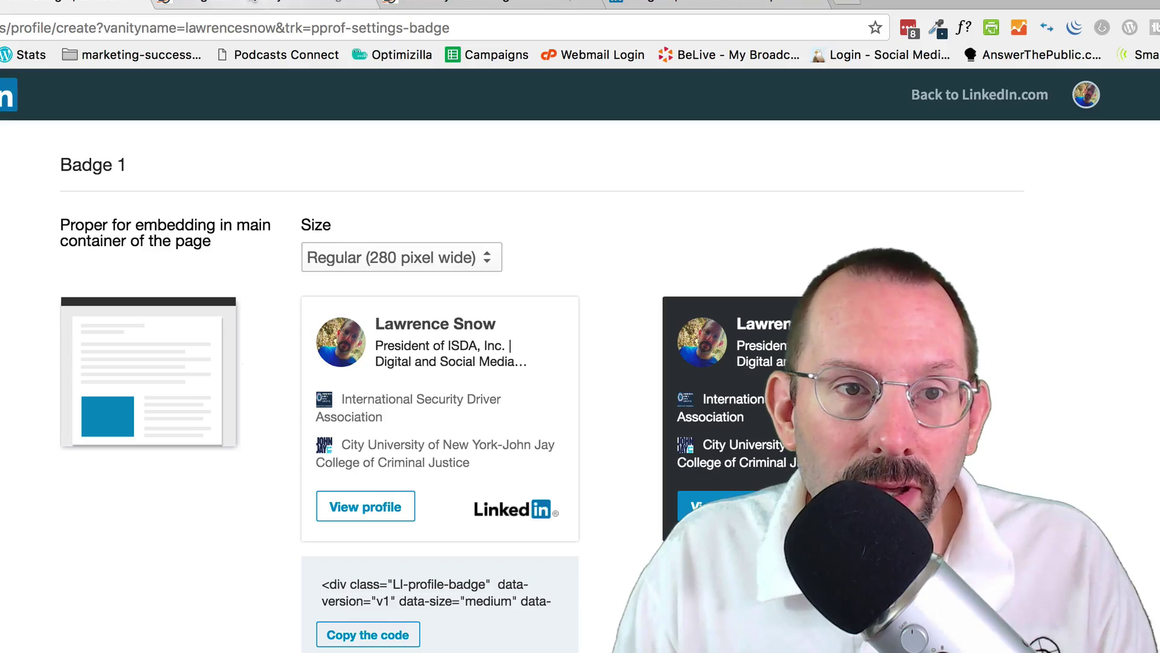
{"action": "left_click", "coordinate": [251, 5]}
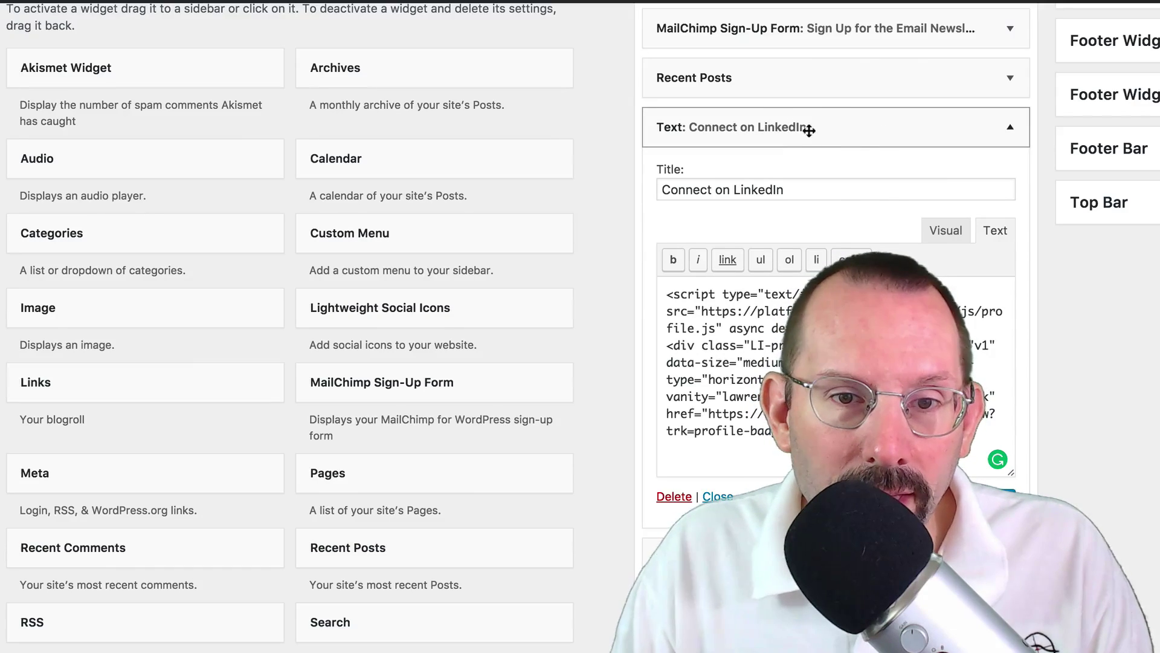
- Drag a new Text widget into the sidebar and switch its editor to raw HTML
{"action": "scroll", "coordinate": [510, 423], "scroll_direction": "down", "scroll_amount": 3}
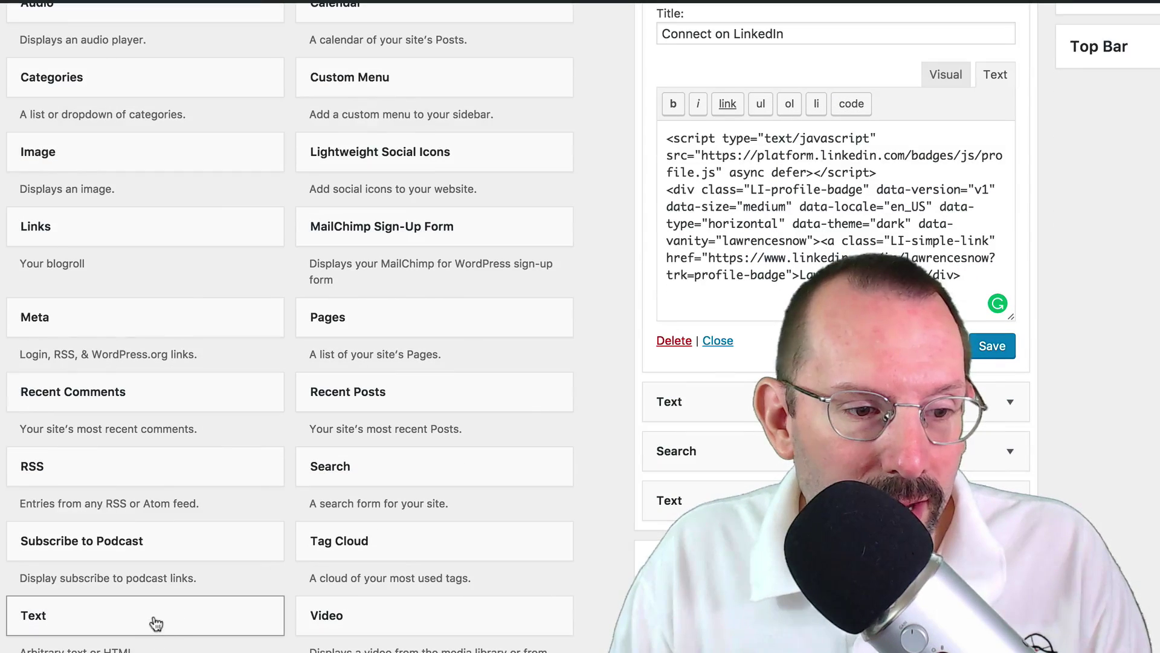
{"action": "left_click_drag", "start_coordinate": [151, 623], "coordinate": [755, 535]}
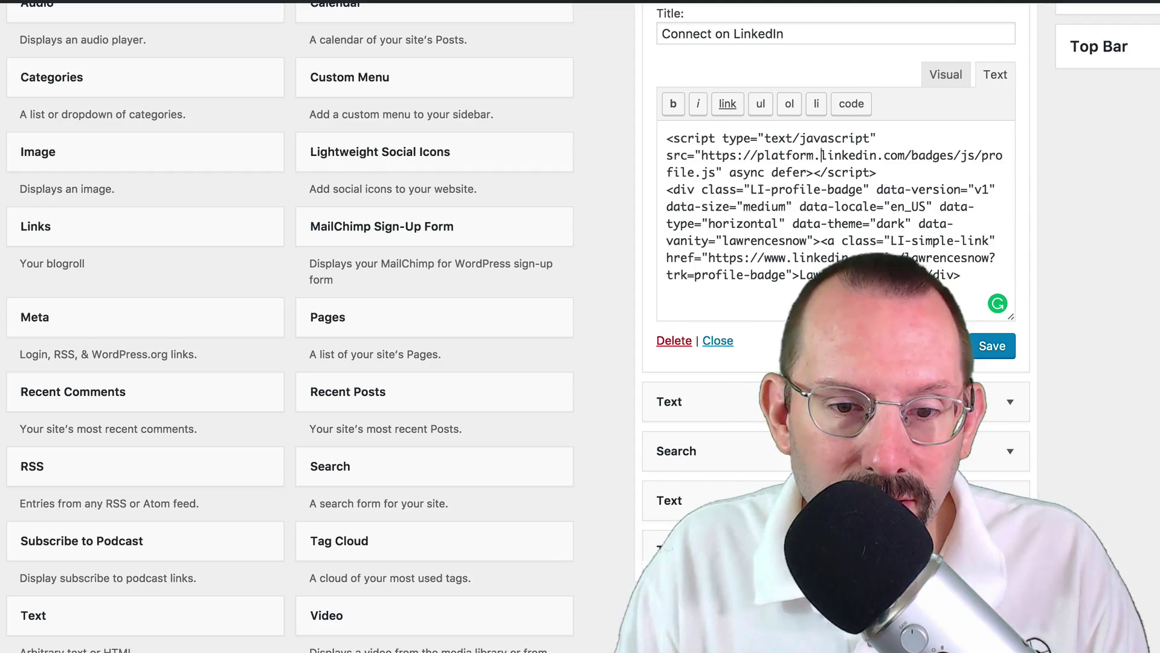
{"action": "scroll", "coordinate": [834, 327], "scroll_direction": "down", "scroll_amount": 5}
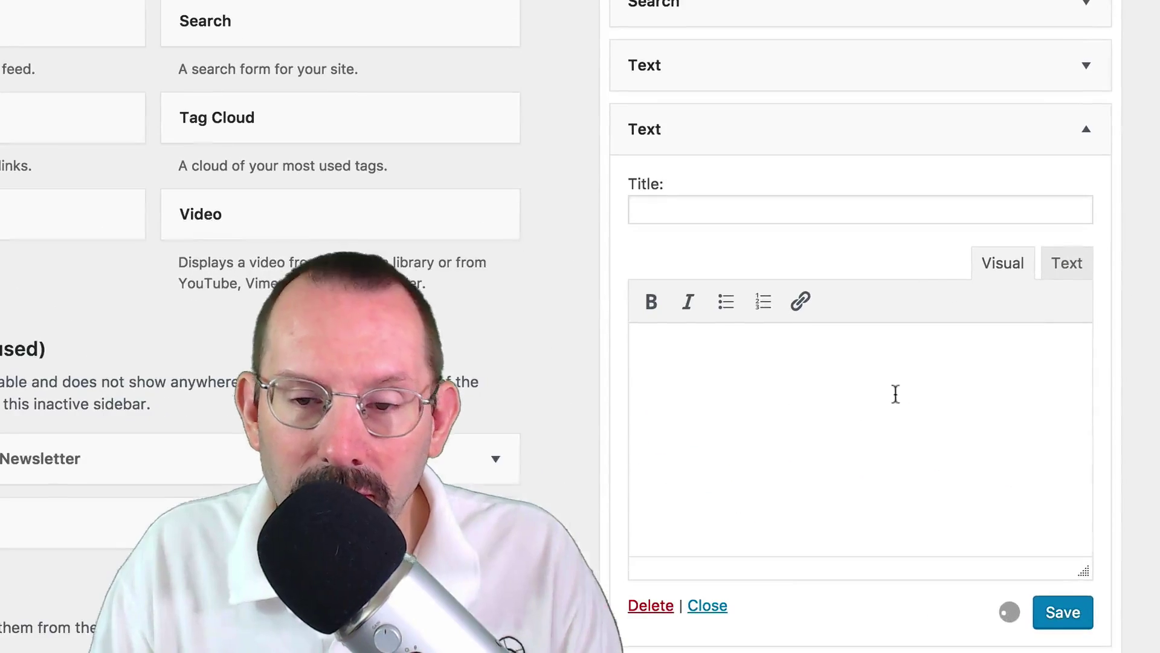
{"action": "left_click", "coordinate": [1077, 267]}
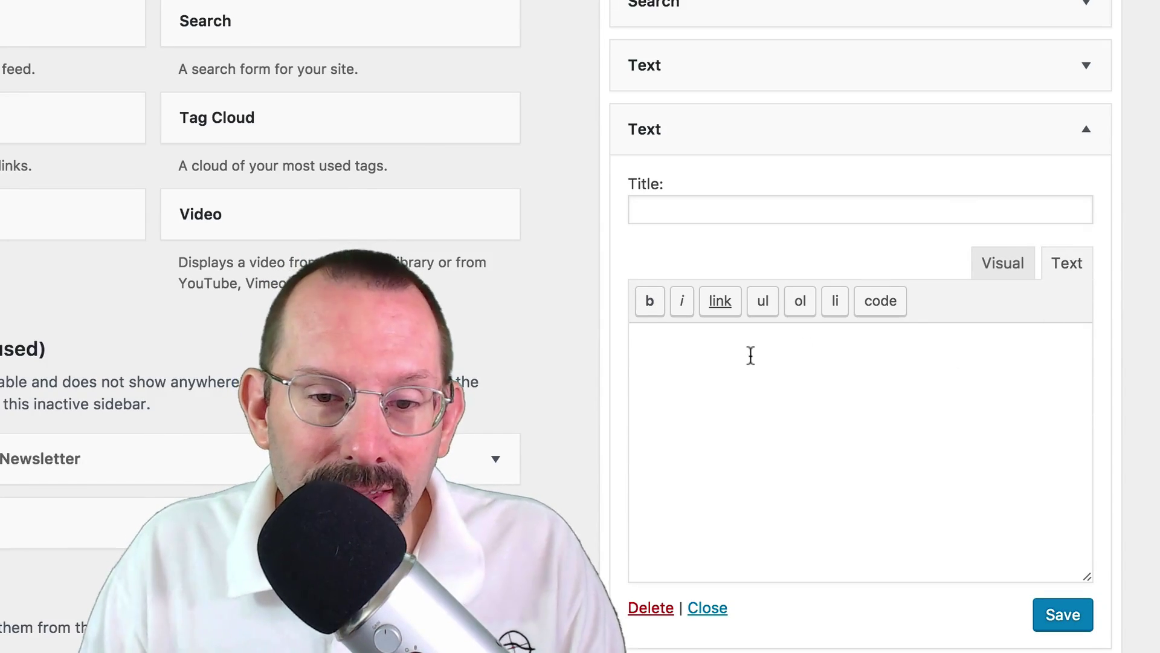
- Paste the LinkedIn badge script and dark badge embed code into the widget's content box
{"action": "left_click", "coordinate": [673, 350]}
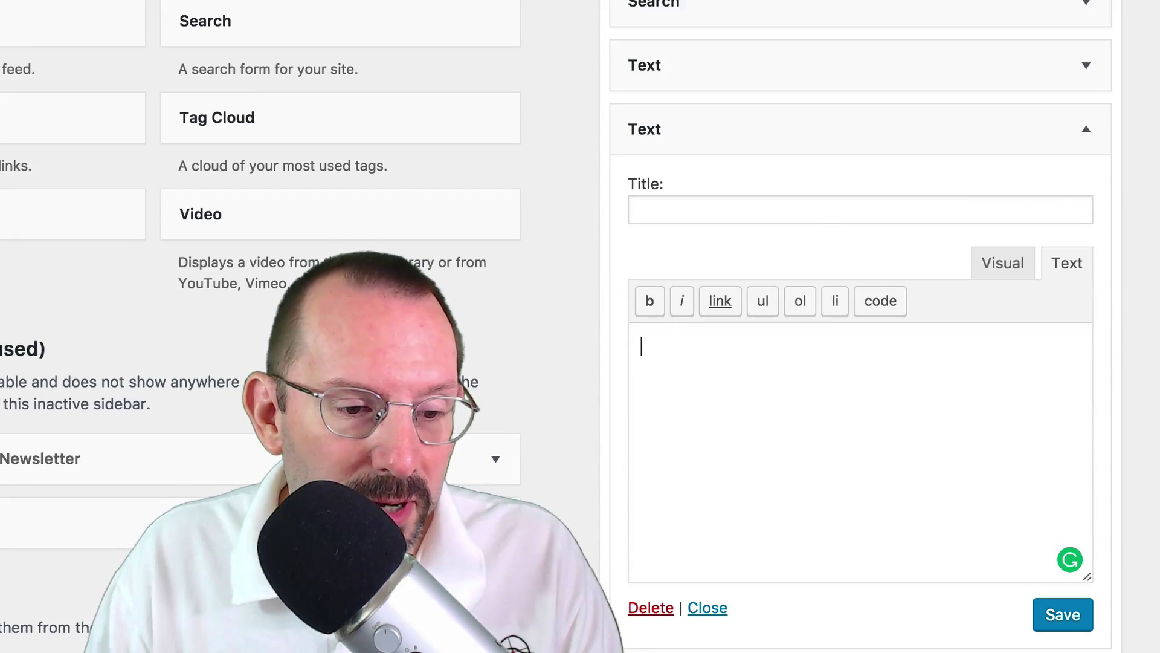
{"action": "key", "text": "super+space"}
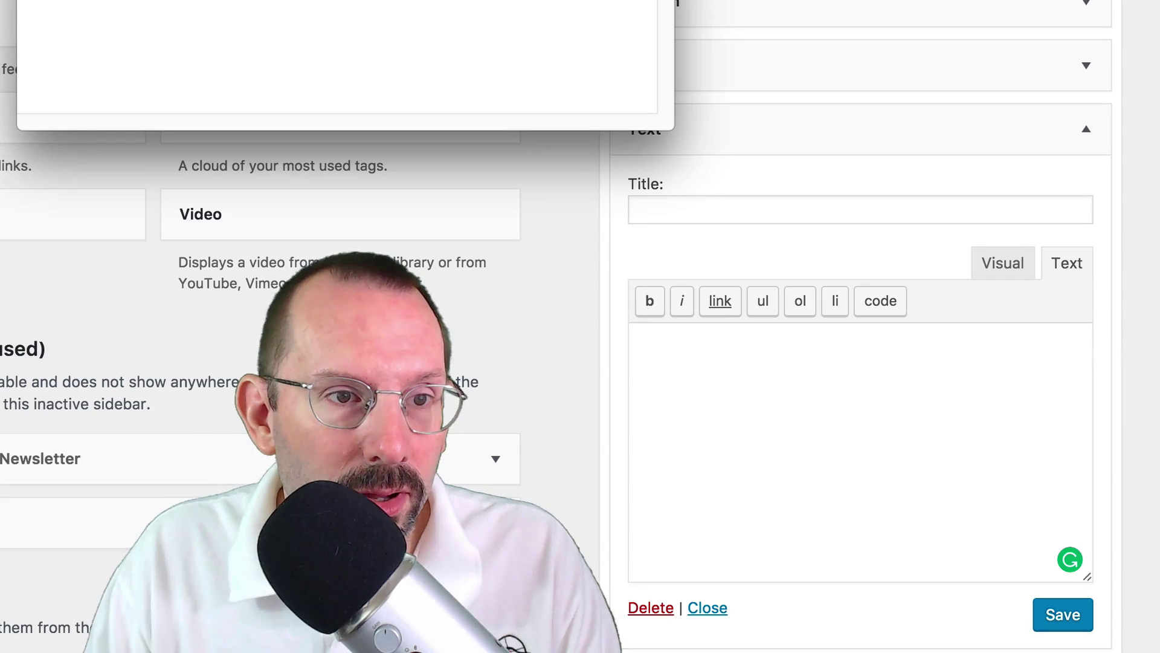
{"action": "left_click", "coordinate": [797, 378]}
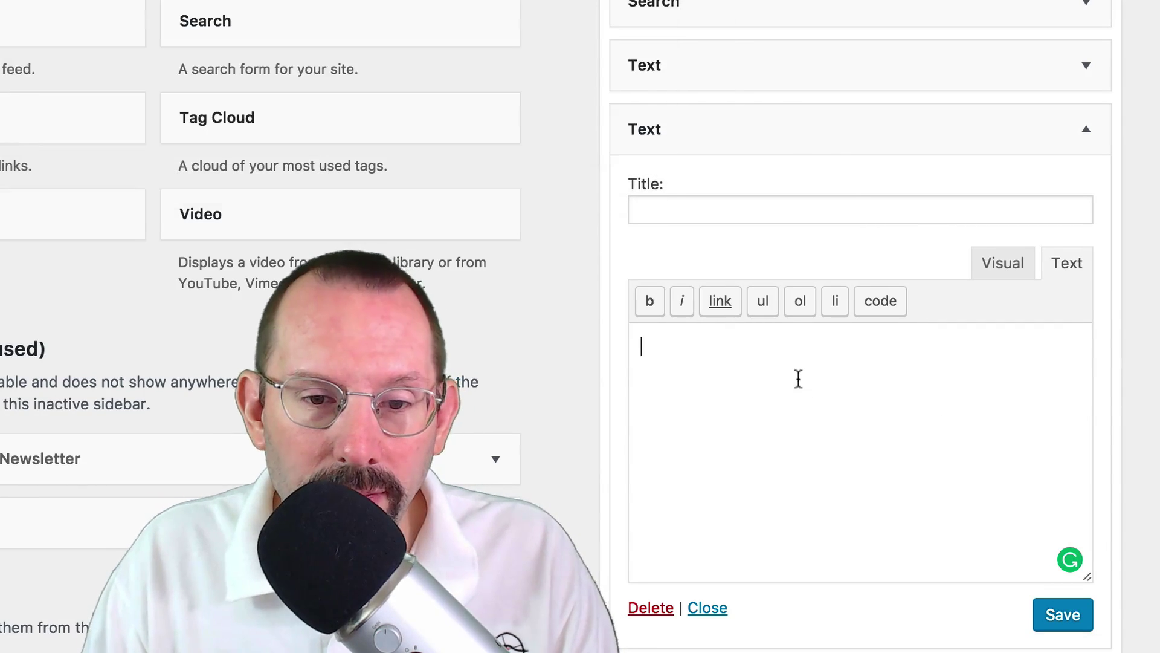
{"action": "type", "text": "<script type=\"text/javascript\" src=\"https://platform.linkedin.com/badges/js/profile.js\" async defer></script> <div class=\"LI-profile-badge\"  data-version=\"v1\" data-size=\"medium\" data-locale=\"en_US\" data-type=\"horizontal\" data-theme=\"dark\" data-vanity=\"lawrencesnow\"><a class=\"LI-simple-link\" href='https://www.linkedin.com/in/lawrencesnow?trk=profile-badge'>Lawrence Snow</a></div>"}
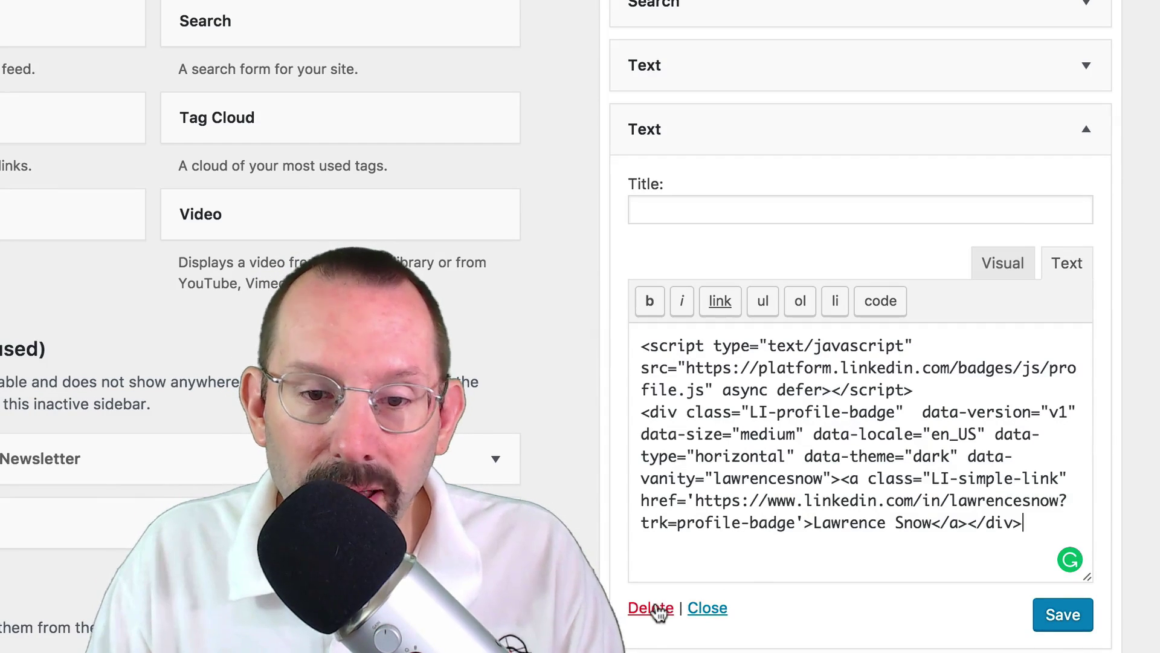
{"action": "left_click", "coordinate": [738, 216]}
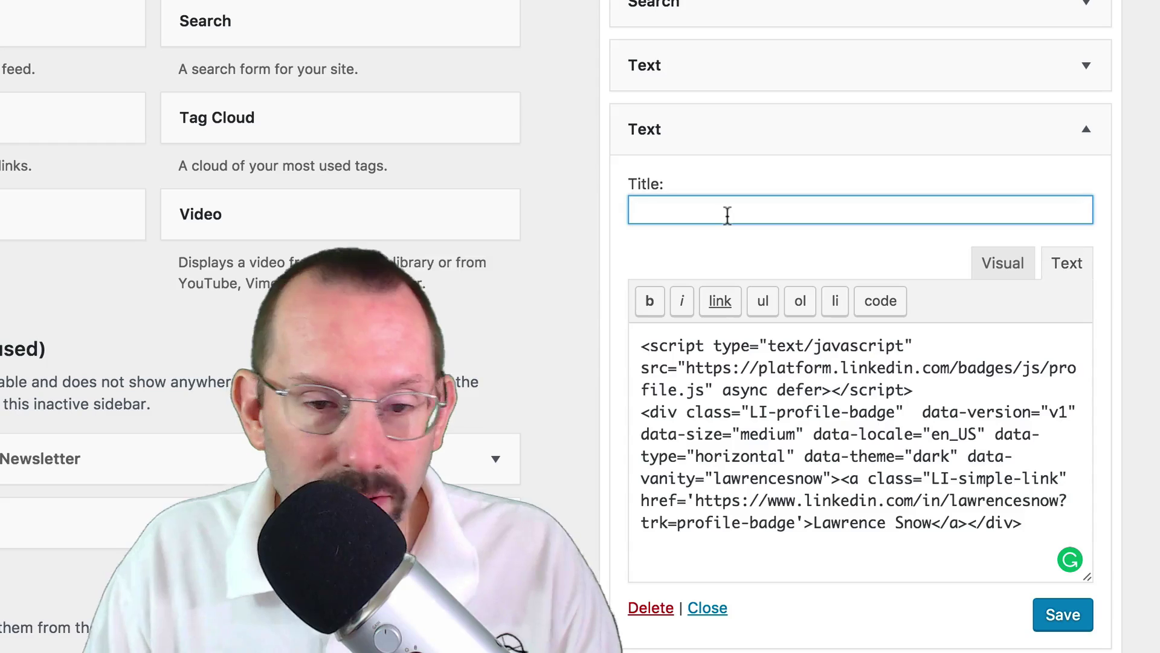
- Title the widget 'Connect with me on LinkedIn' and delete the duplicate widget
{"action": "type", "text": "Con"}
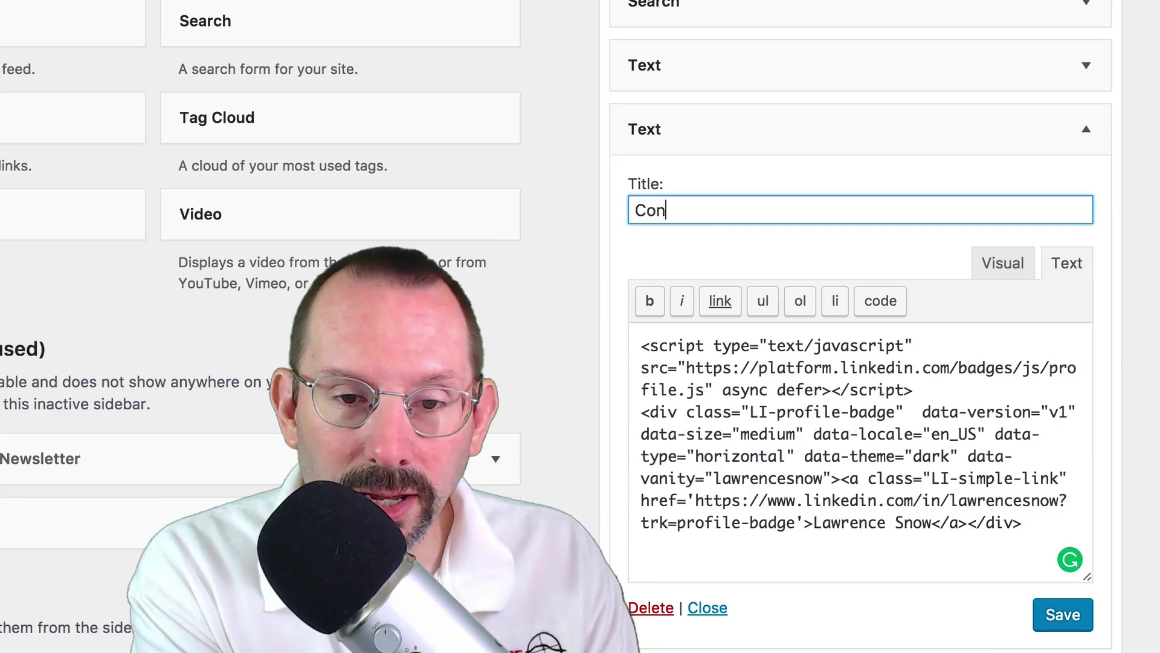
{"action": "type", "text": "nect with me"}
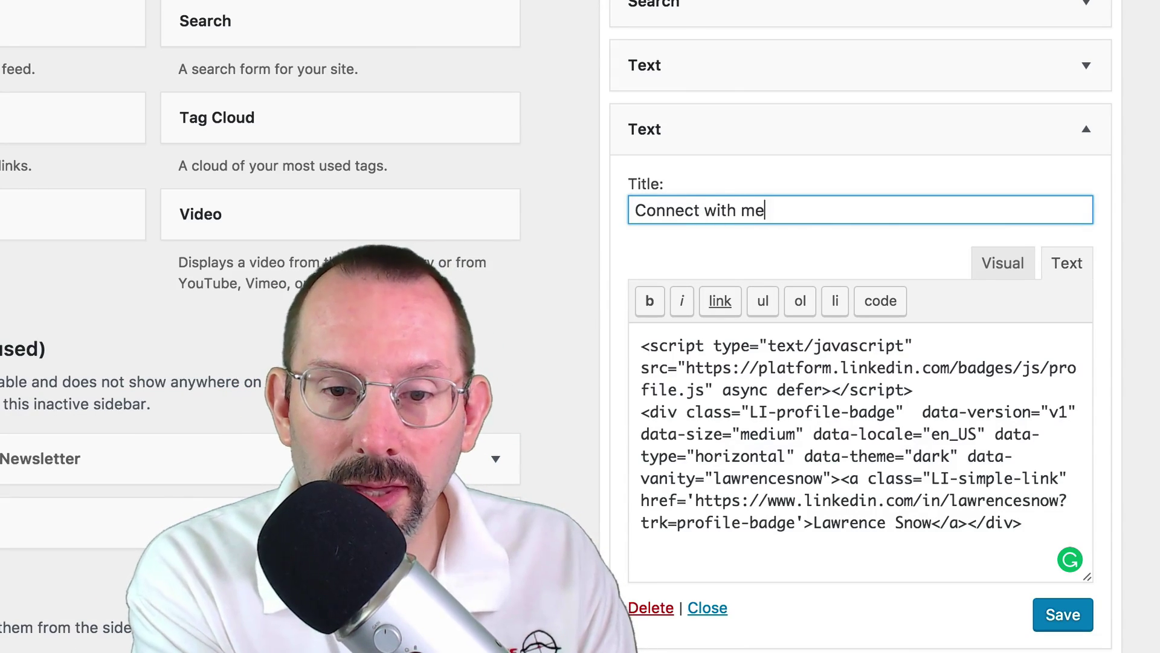
{"action": "type", "text": " on LinkedIn"}
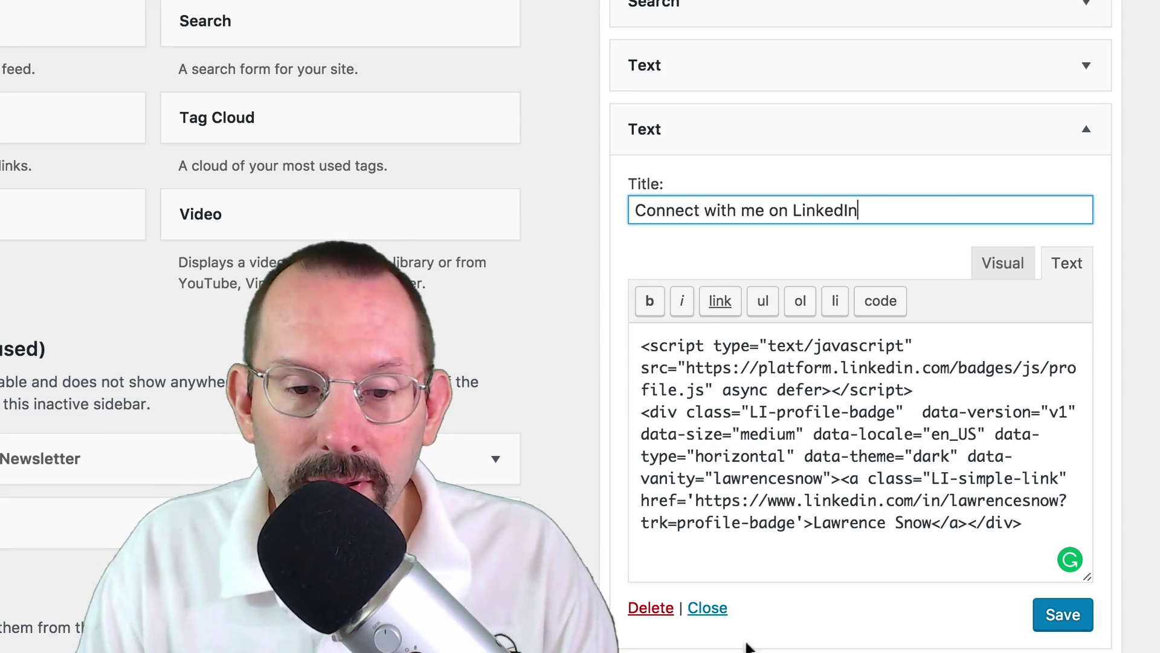
{"action": "left_click", "coordinate": [649, 607]}
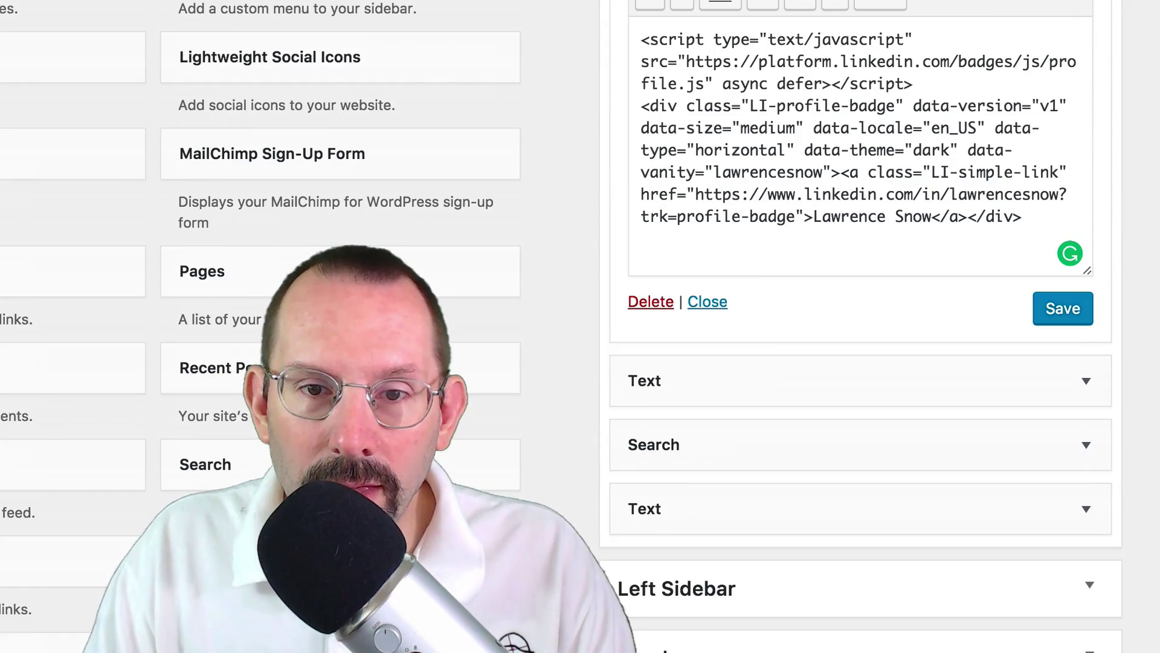